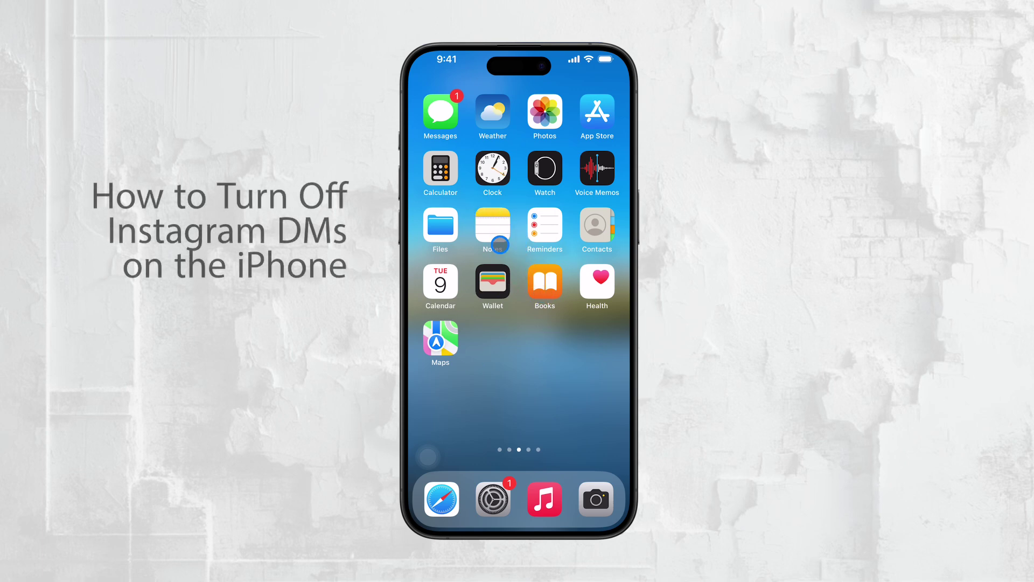
Step: Move to the next home page, bring up Instagram's quick actions, then dismiss them
drag(496, 237, 428, 235)
click(441, 113)
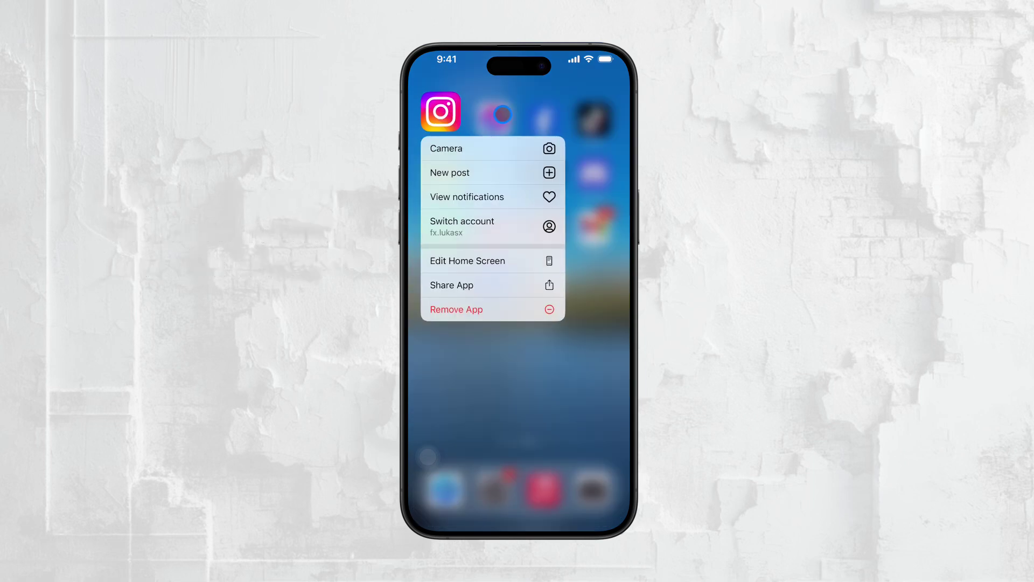
click(491, 115)
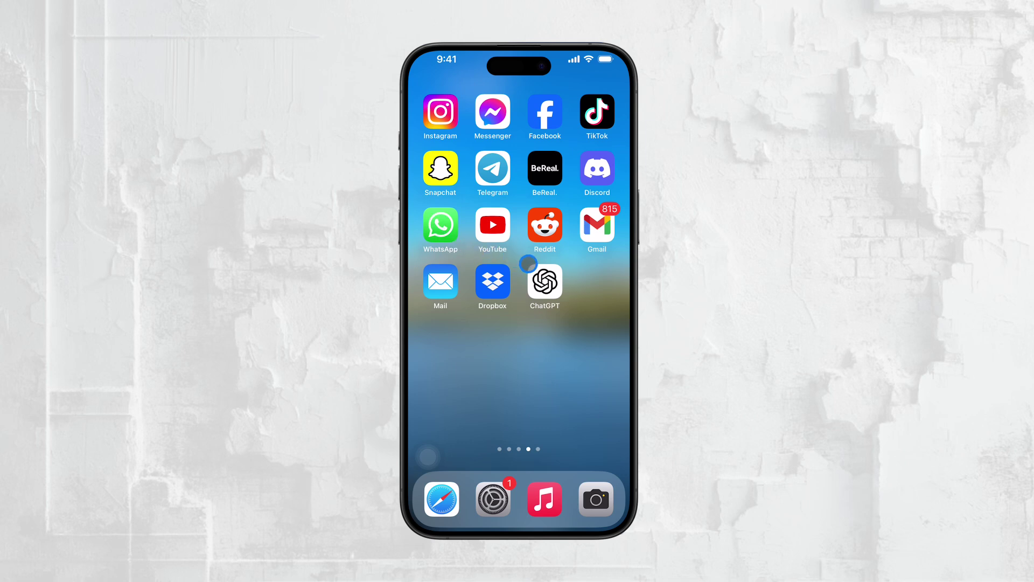
Step: Launch Instagram and go to the foxtecc_ profile page
mouse_move(464, 132)
mouse_down()
mouse_move(582, 134)
mouse_move(472, 144)
mouse_up()
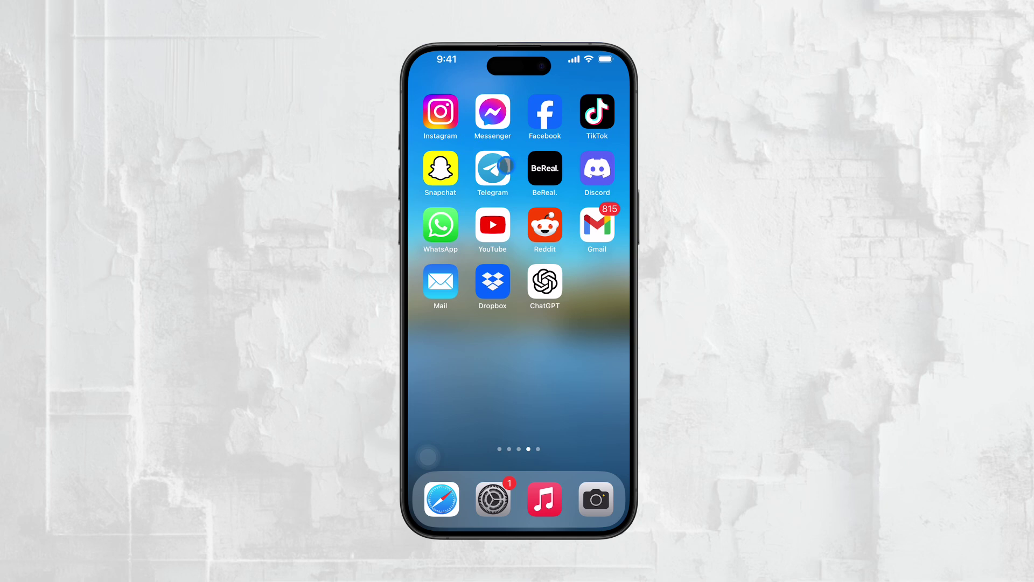
click(443, 114)
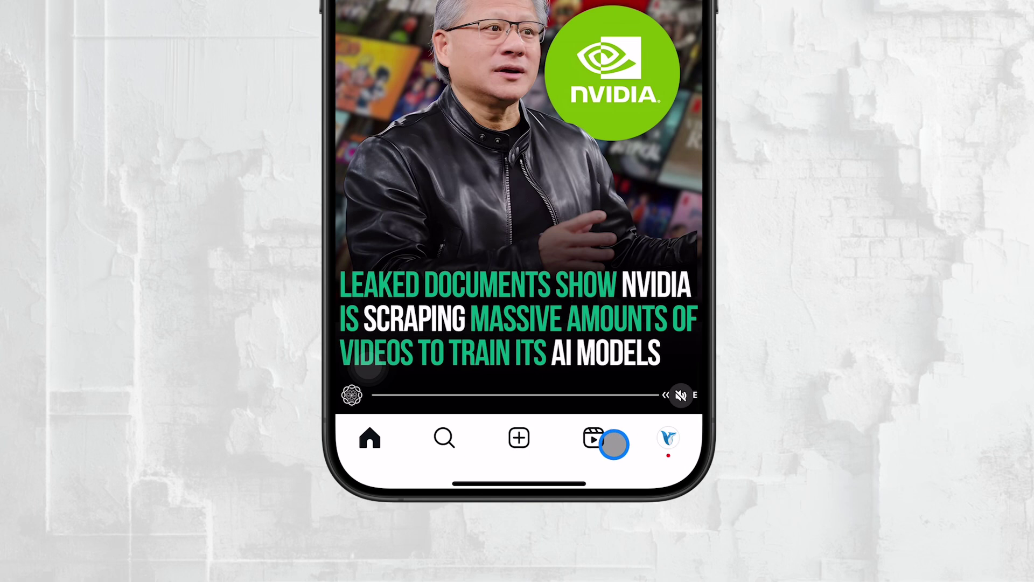
click(669, 438)
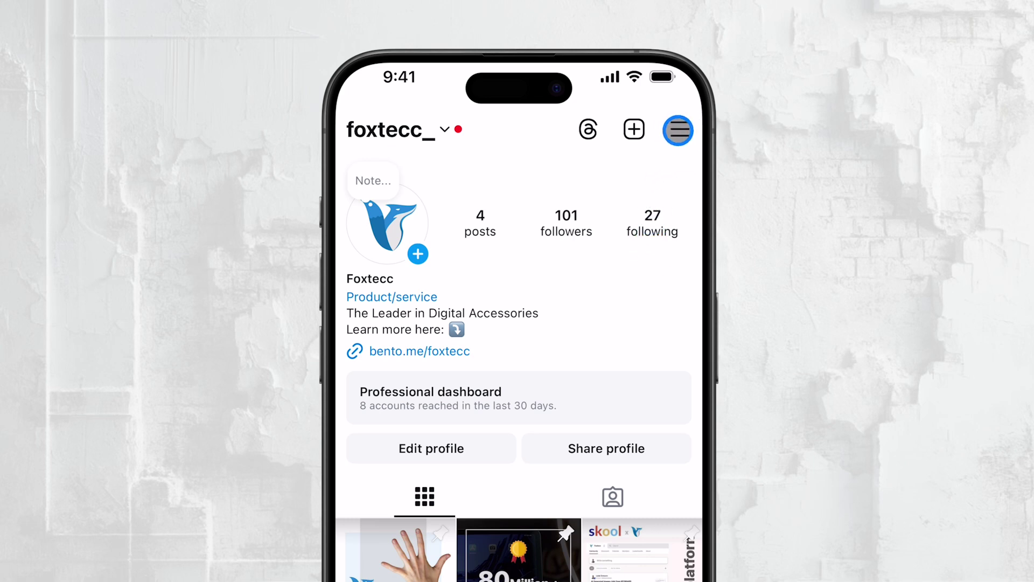
Step: Open Settings and privacy from the foxtecc_ profile's options menu
click(685, 128)
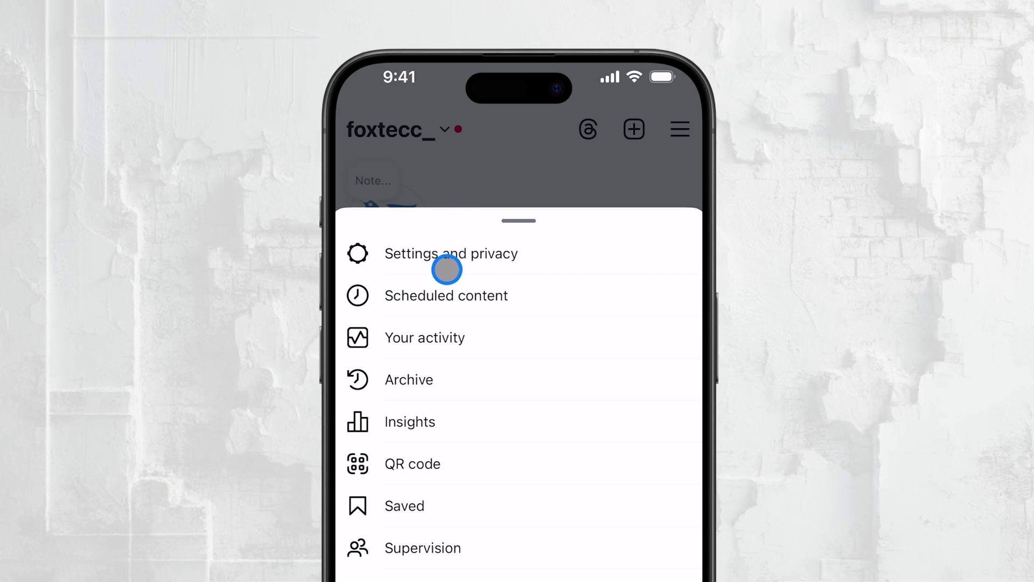
click(451, 260)
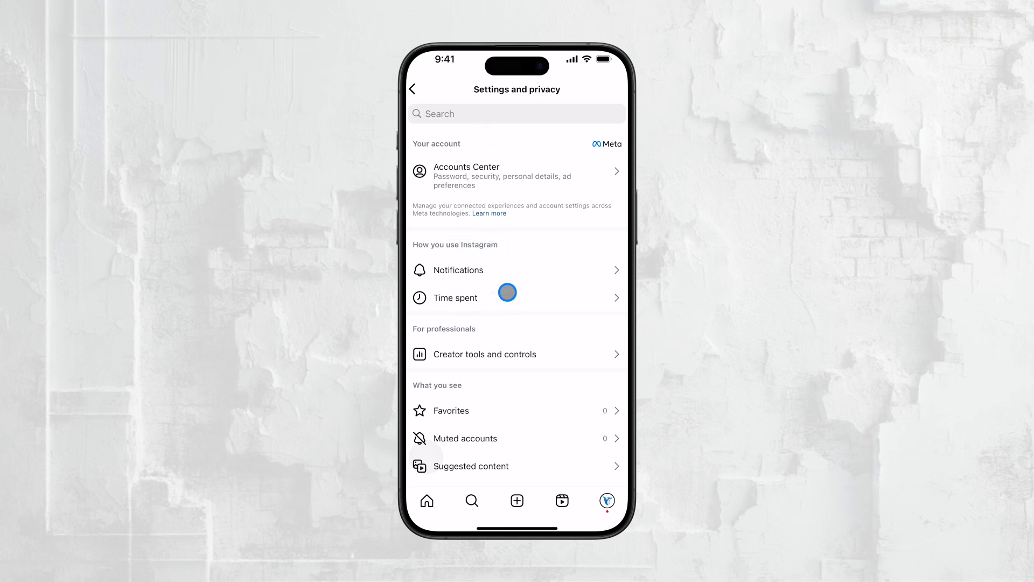
scroll(515, 361, down, 2)
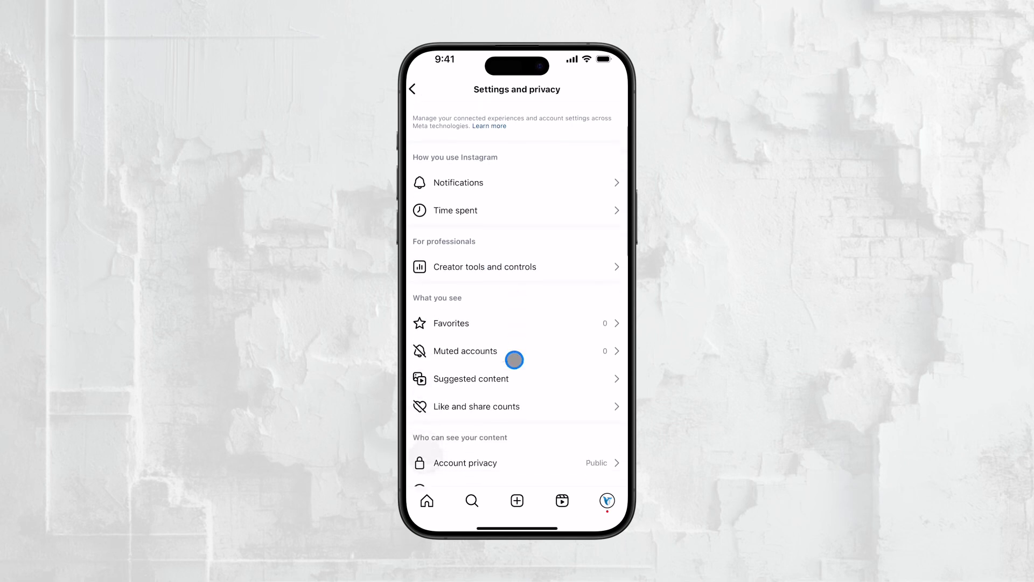
scroll(515, 359, down, 3)
scroll(514, 360, down, 2)
scroll(515, 360, up, 4)
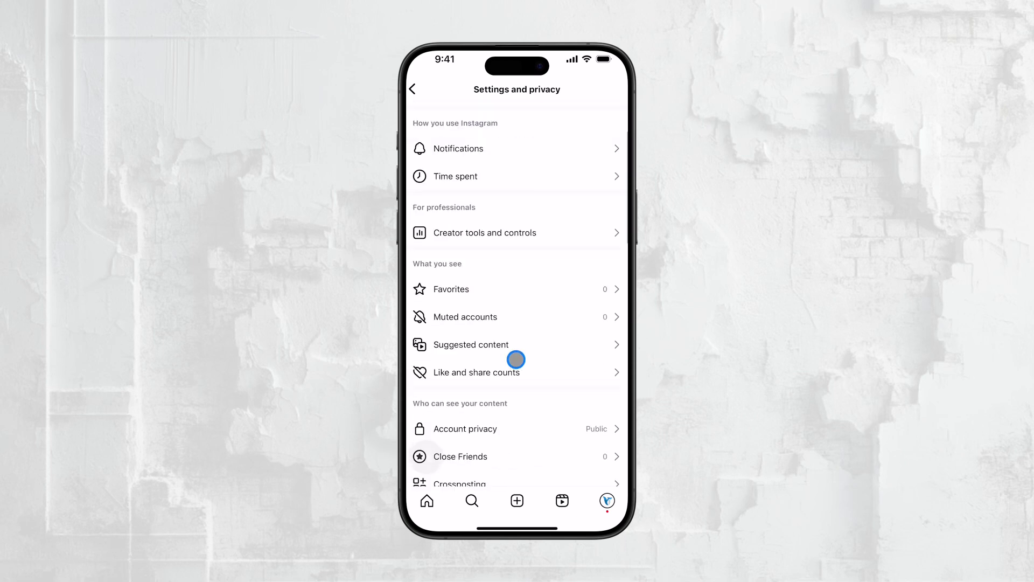
scroll(517, 201, up, 3)
Step: Search settings for 'messages' and open the Messages and story replies result
click(536, 119)
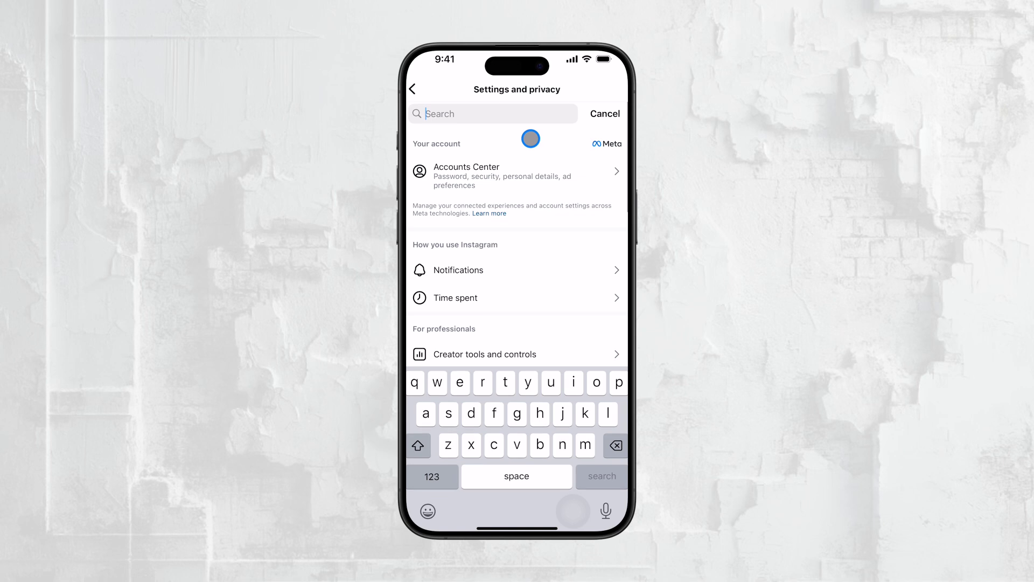
text(messages)
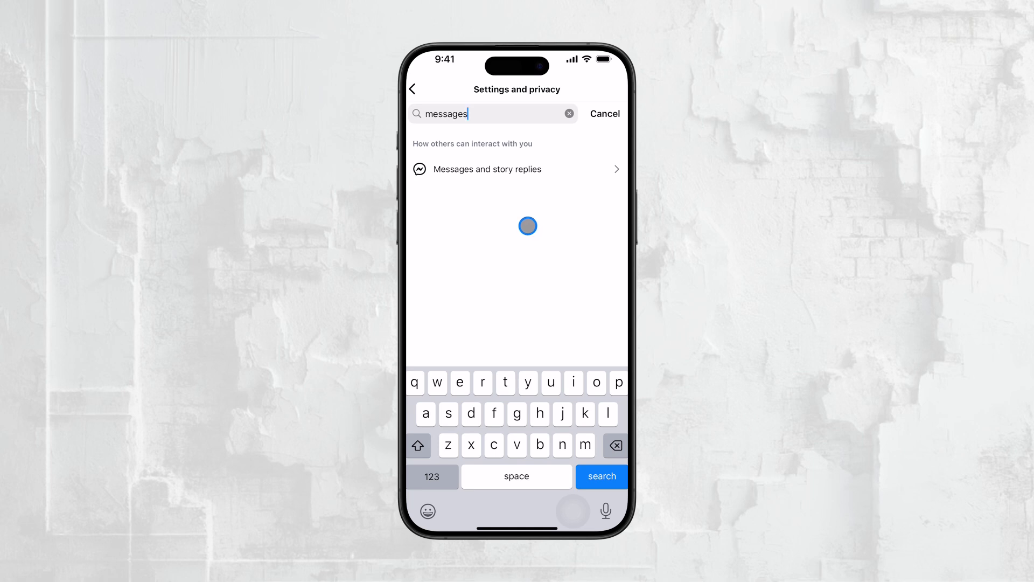
click(539, 169)
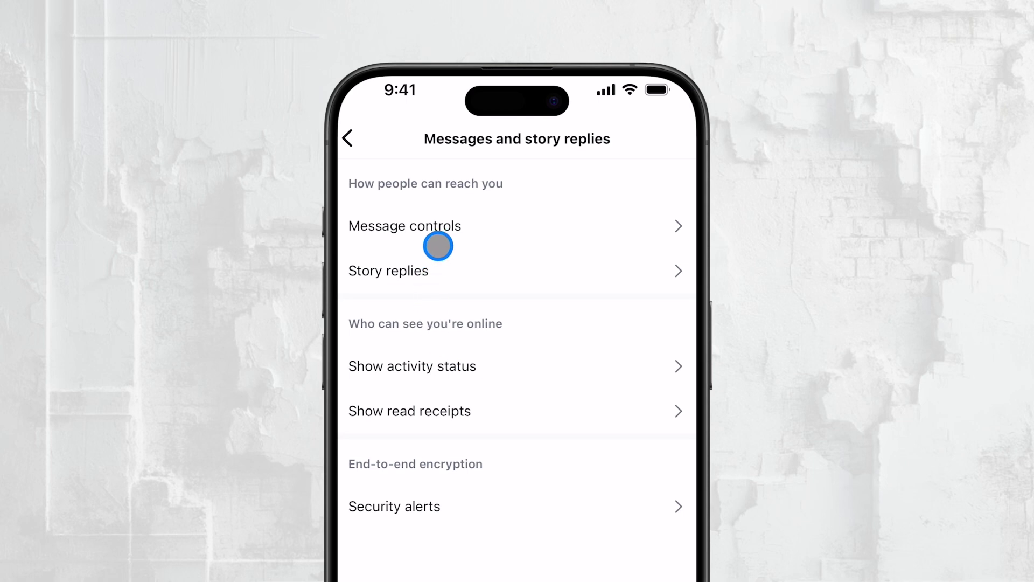
Step: Keep 'Your followers on Instagram' on Message requests, cancelling the 'Don't receive requests' change
click(446, 231)
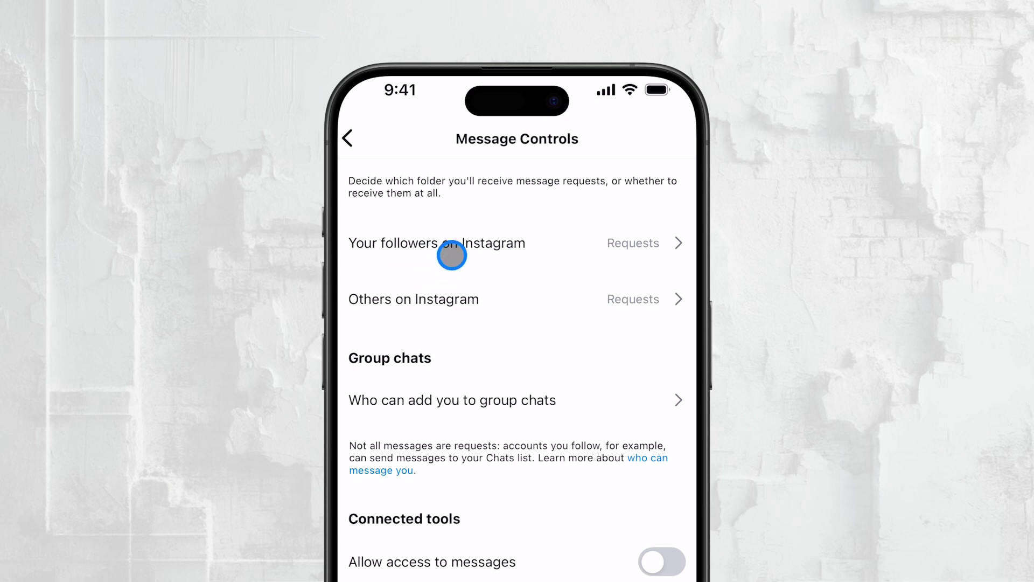
click(492, 240)
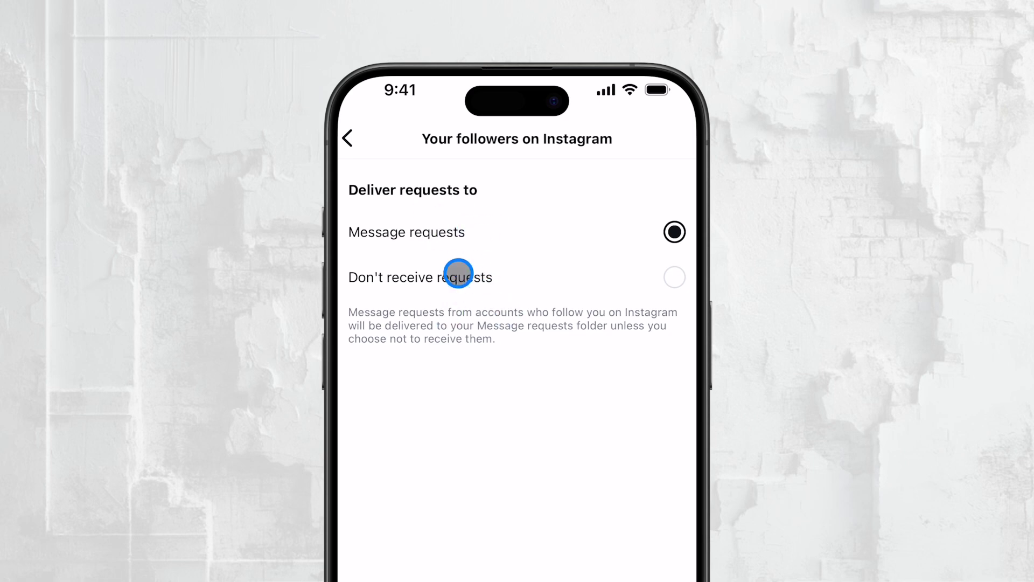
click(459, 273)
click(503, 557)
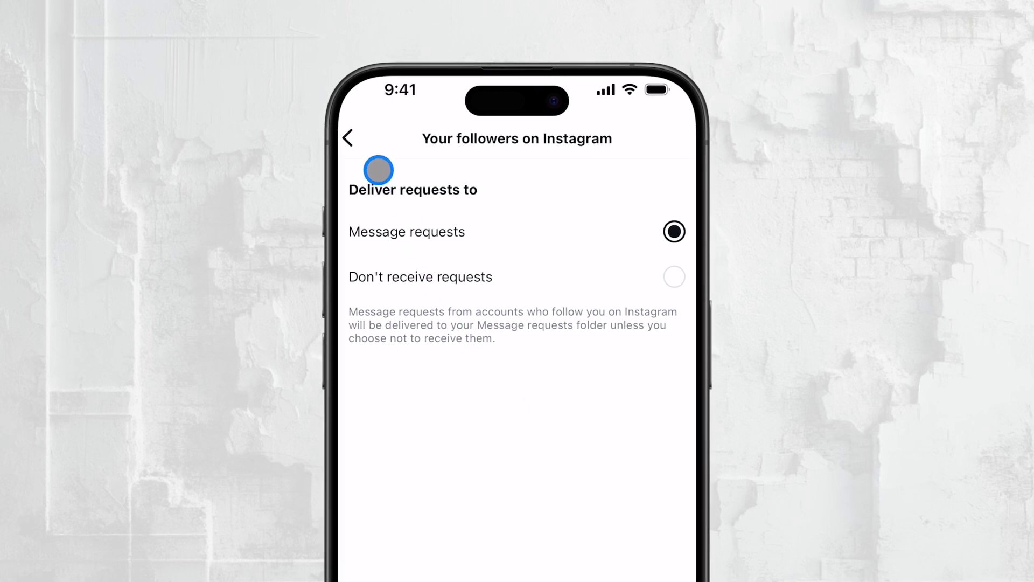
click(356, 126)
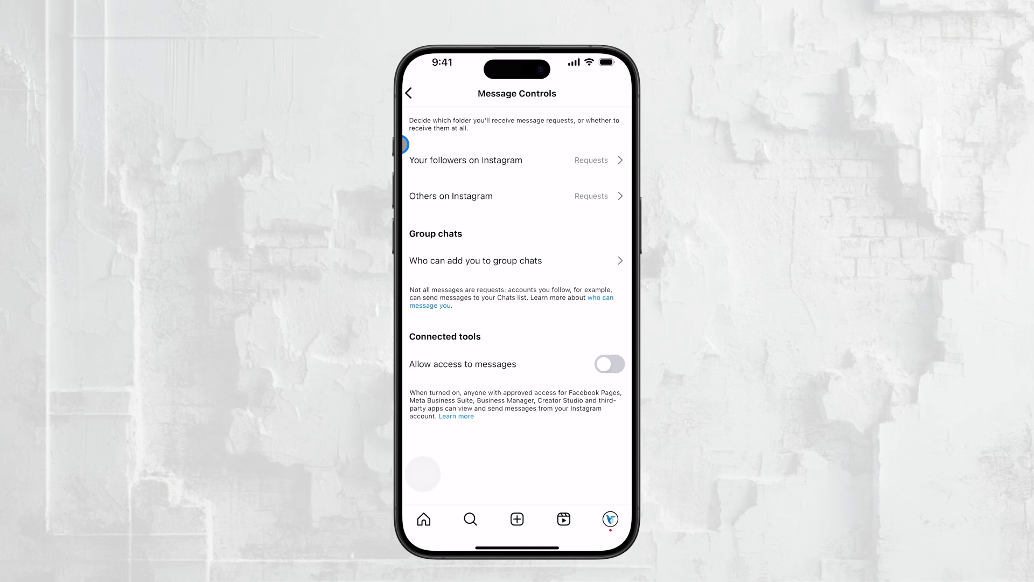
Step: Check the 'Others on Instagram' request options, then view 'Who can add you to group chats'
click(515, 188)
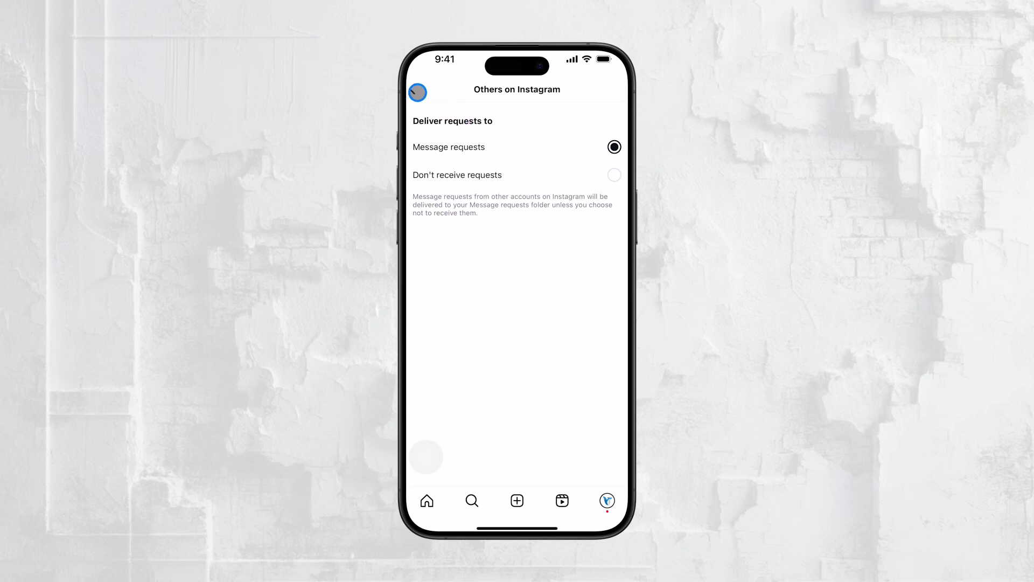
click(414, 89)
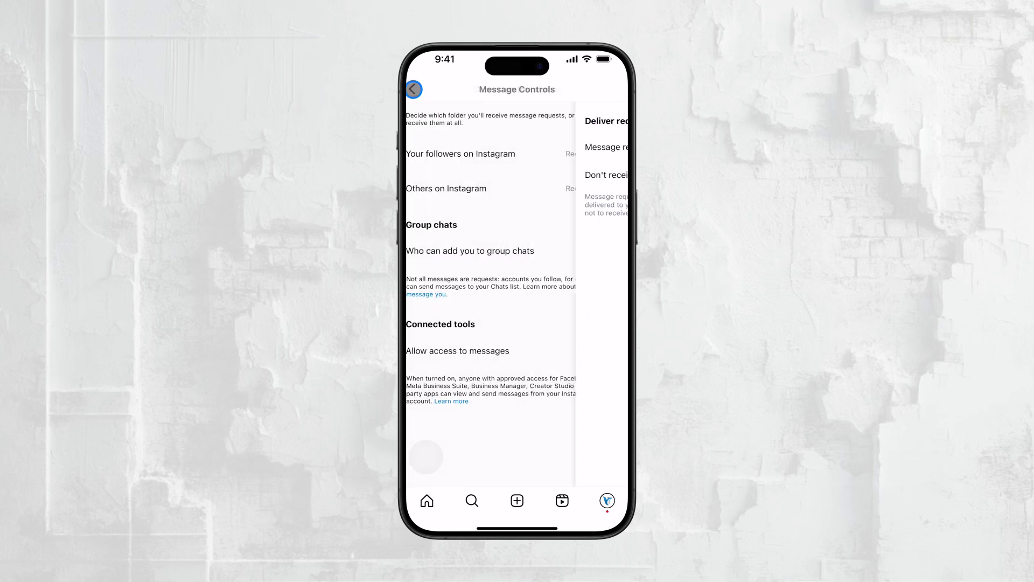
click(514, 251)
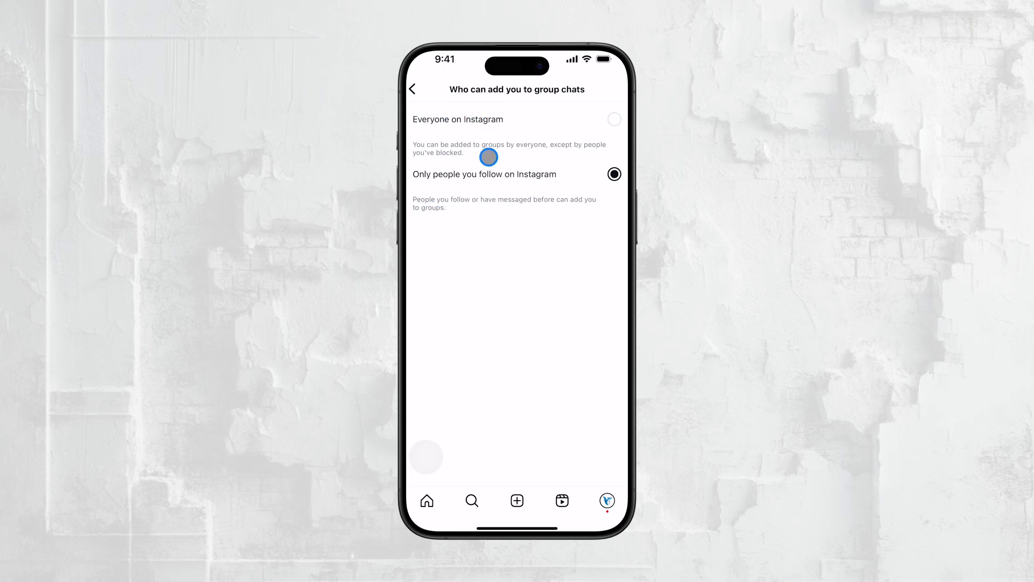
Step: Back out through the messaging settings to the foxtecc_ profile and leave for Home
click(413, 90)
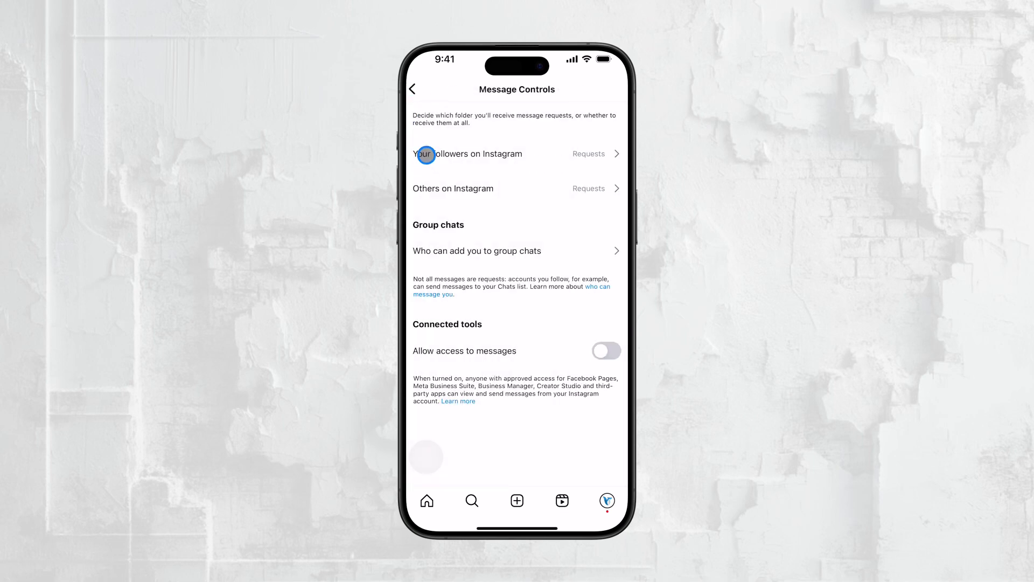
click(413, 89)
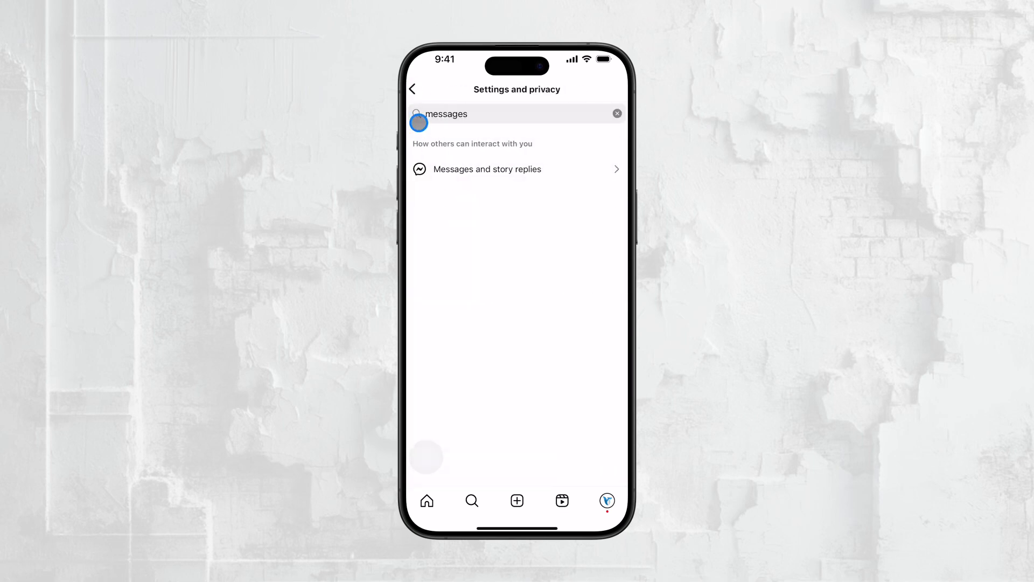
click(412, 89)
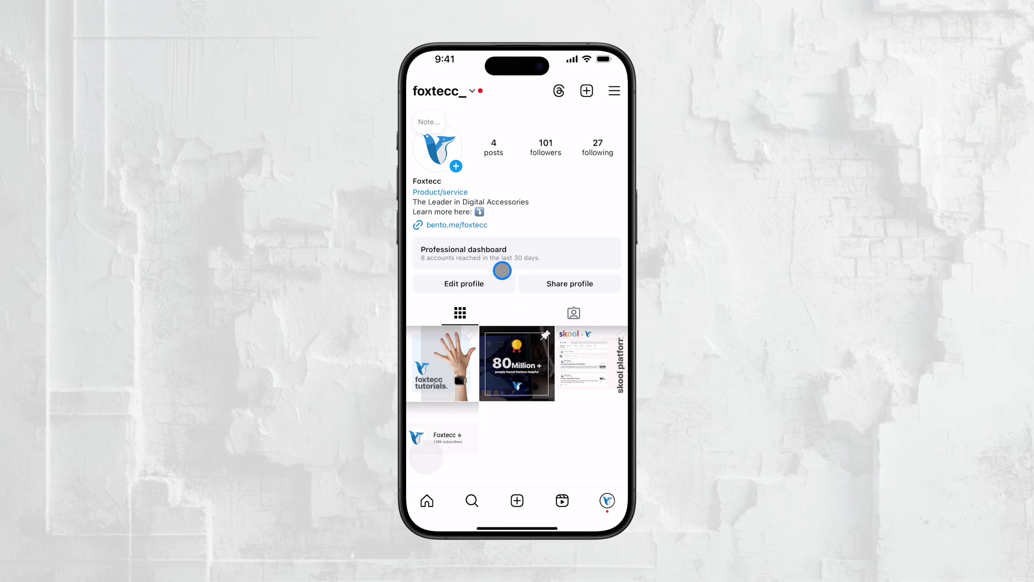
key(super+shift+h)
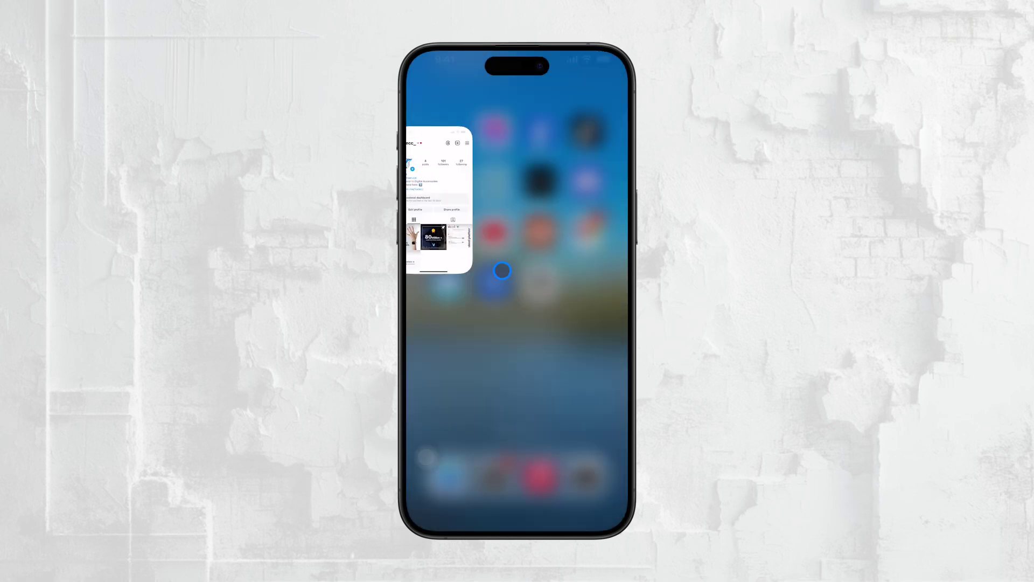